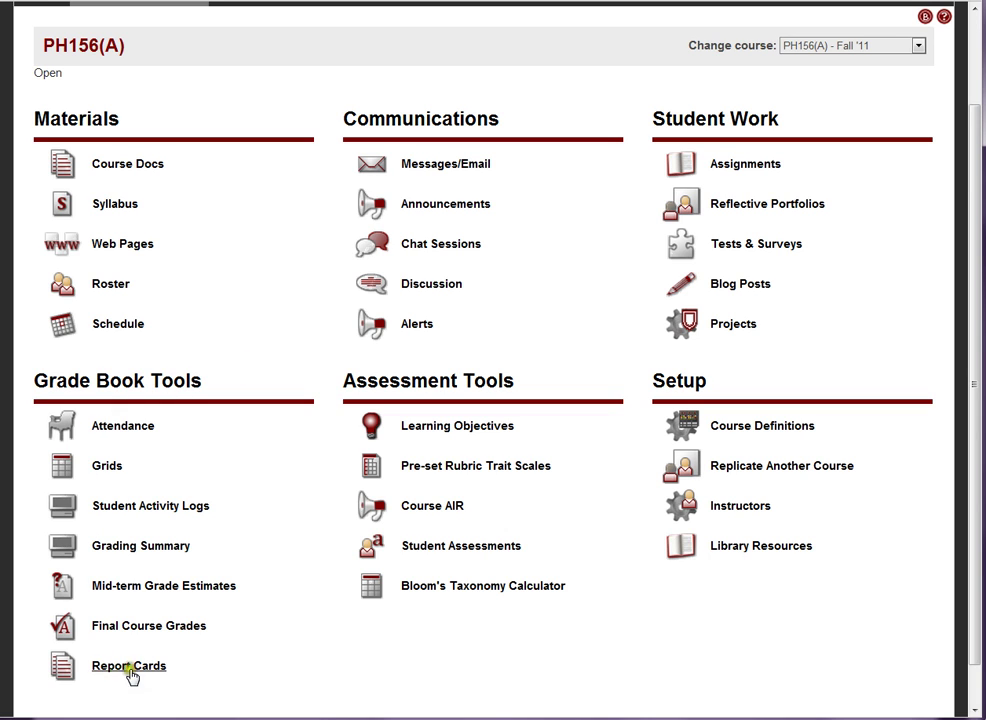
Step: Open the PH156(A) Attendance Sheet showing P/A marks for dates 9/5 through 9/29
click(138, 425)
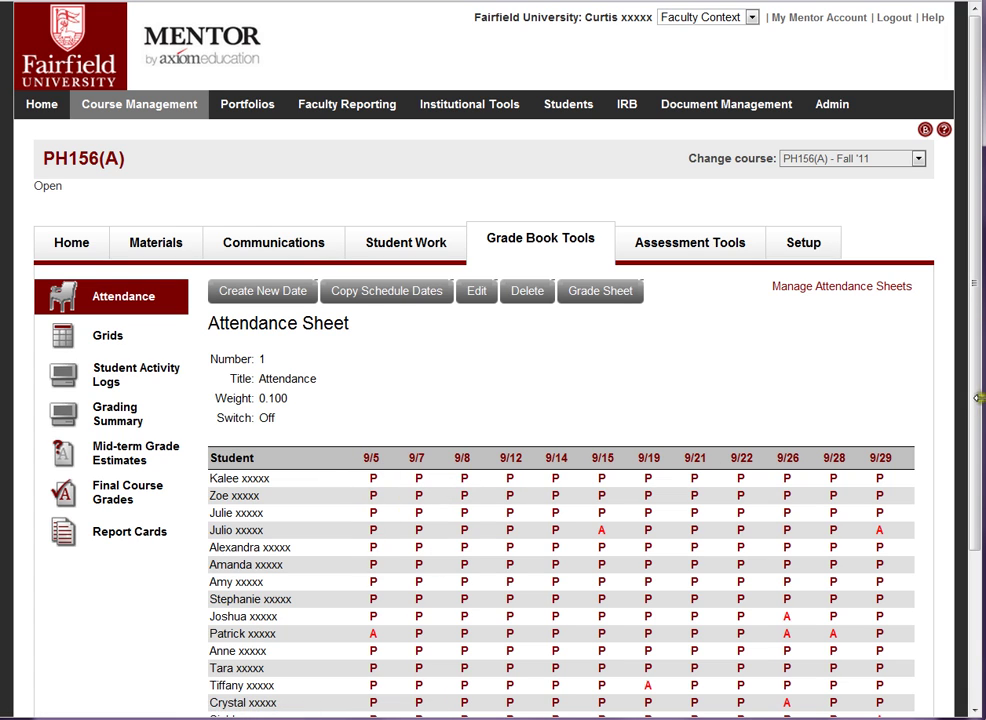
drag(977, 398, 975, 515)
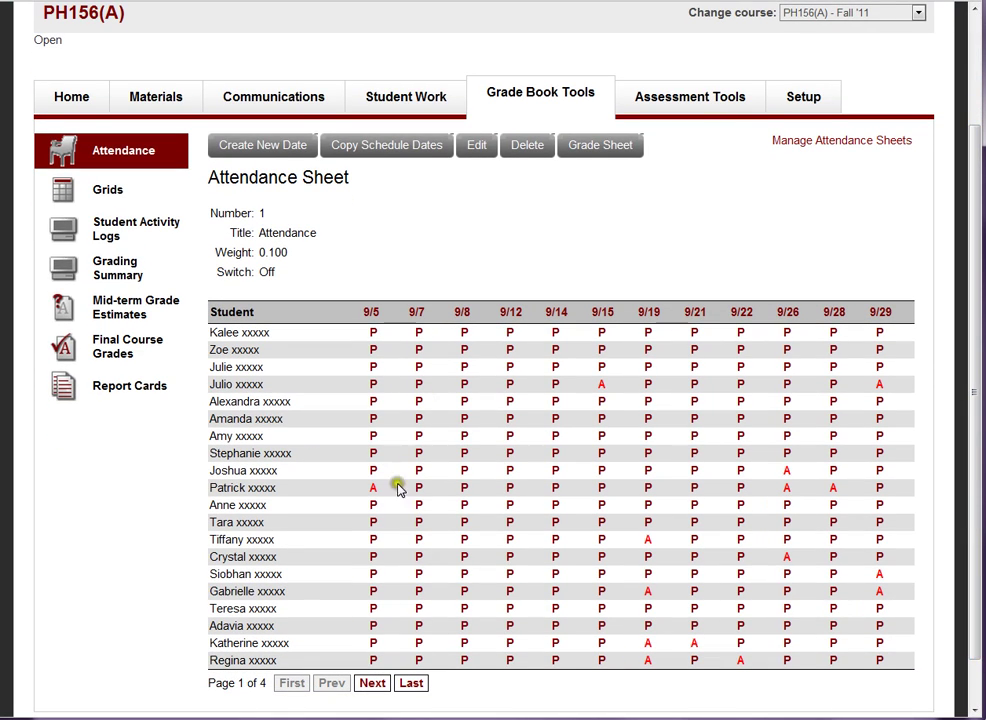
click(373, 334)
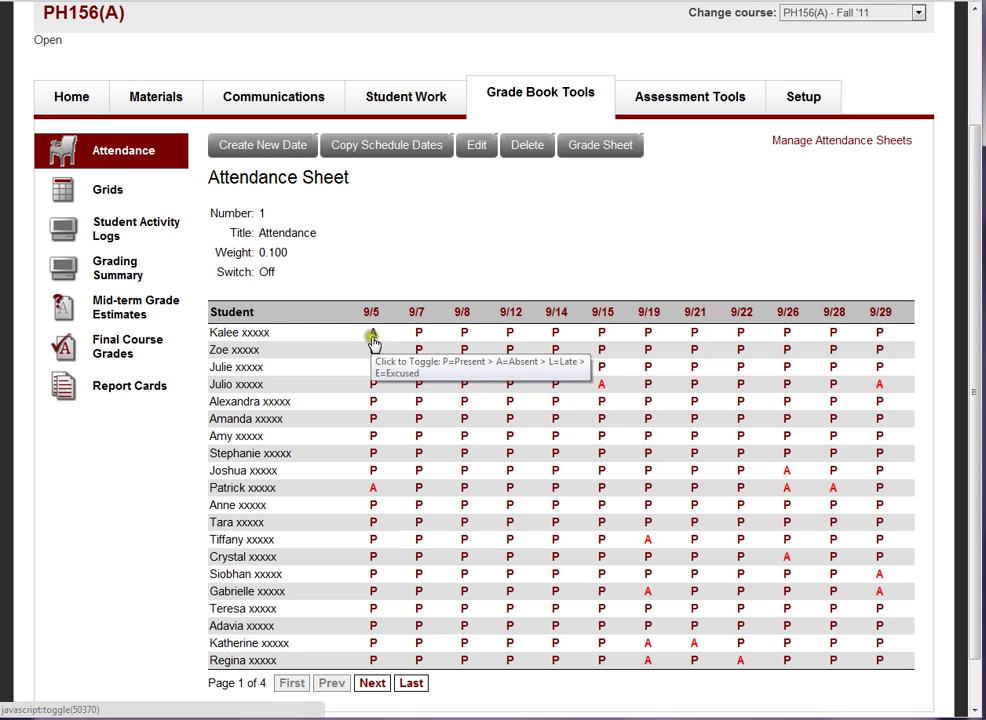
click(372, 340)
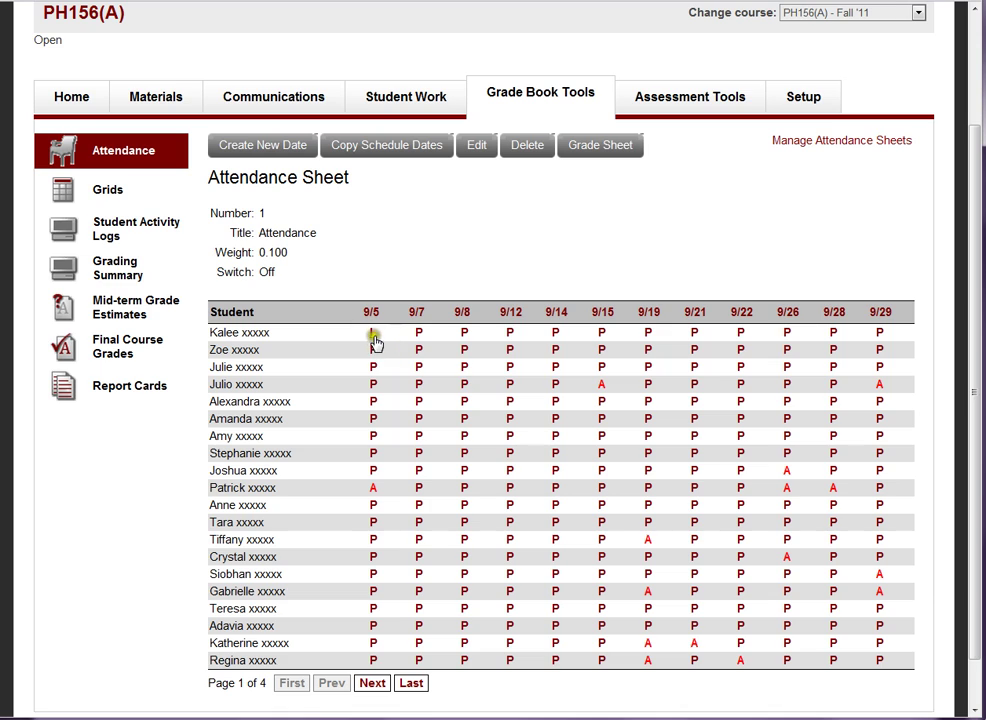
click(373, 336)
click(372, 333)
click(600, 148)
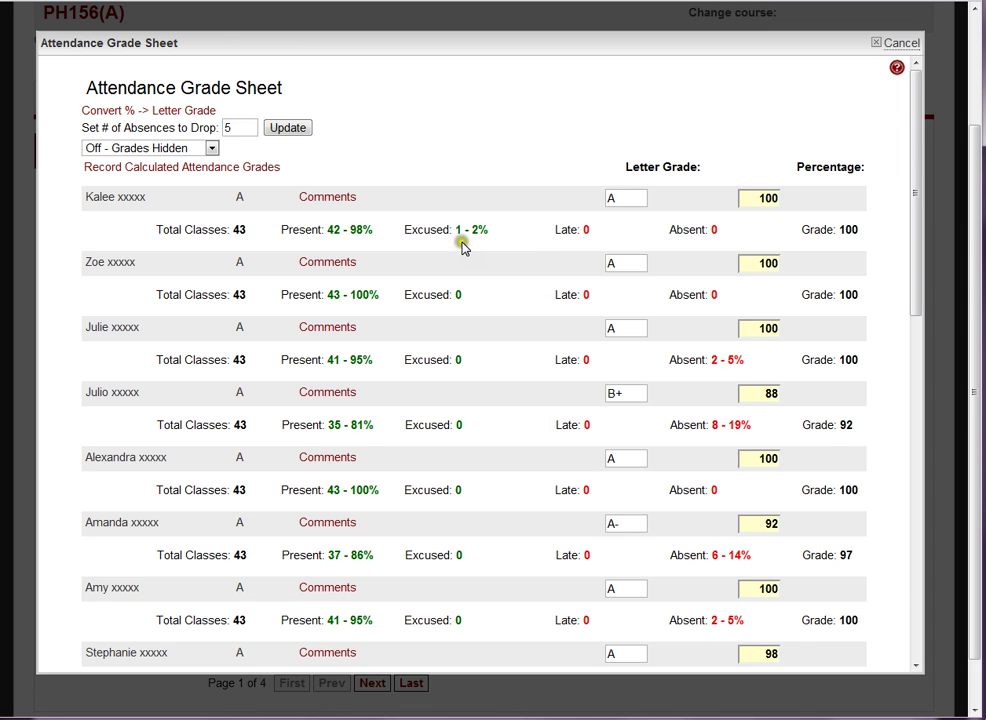
double_click(230, 127)
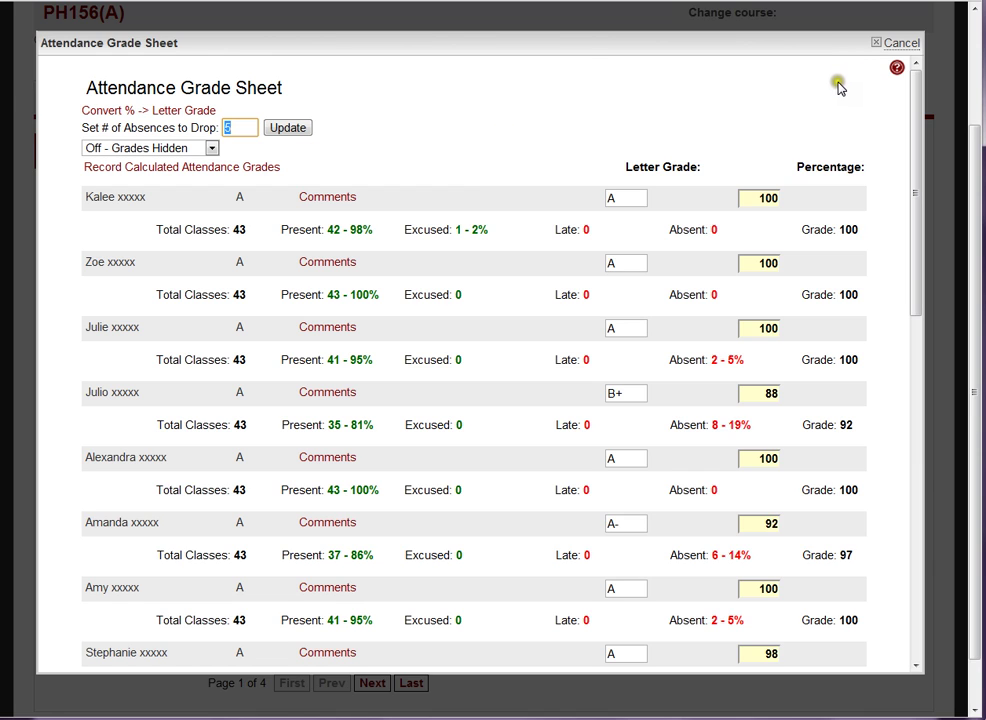
click(894, 43)
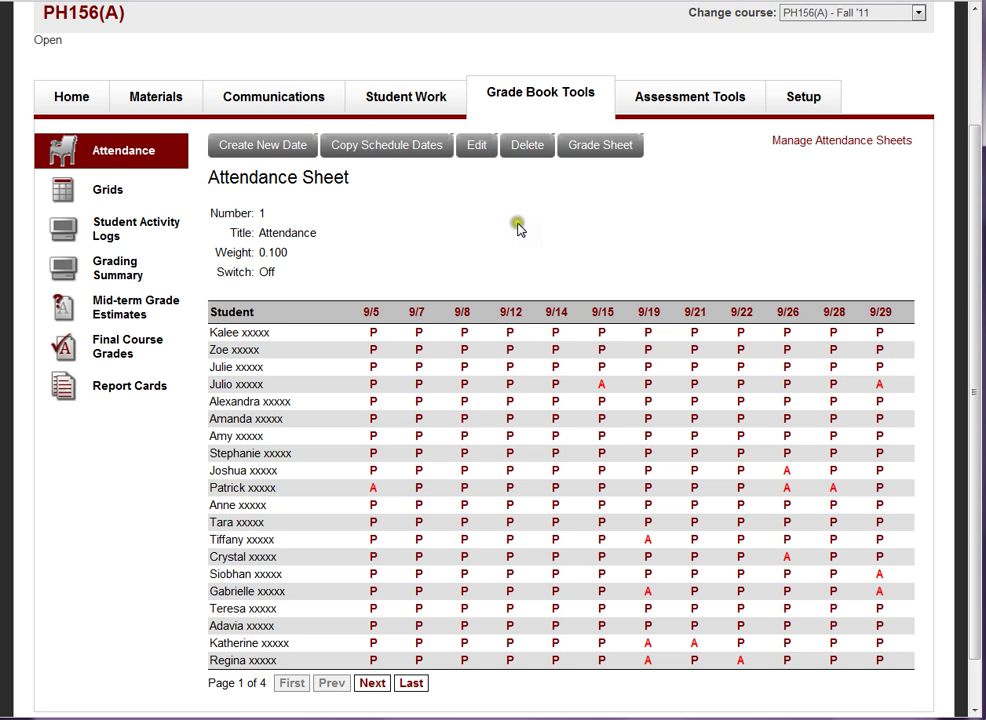
Step: Open the PH156(A) Grades Grid showing Paper 1, Paper 2 grades and Current Average
click(111, 201)
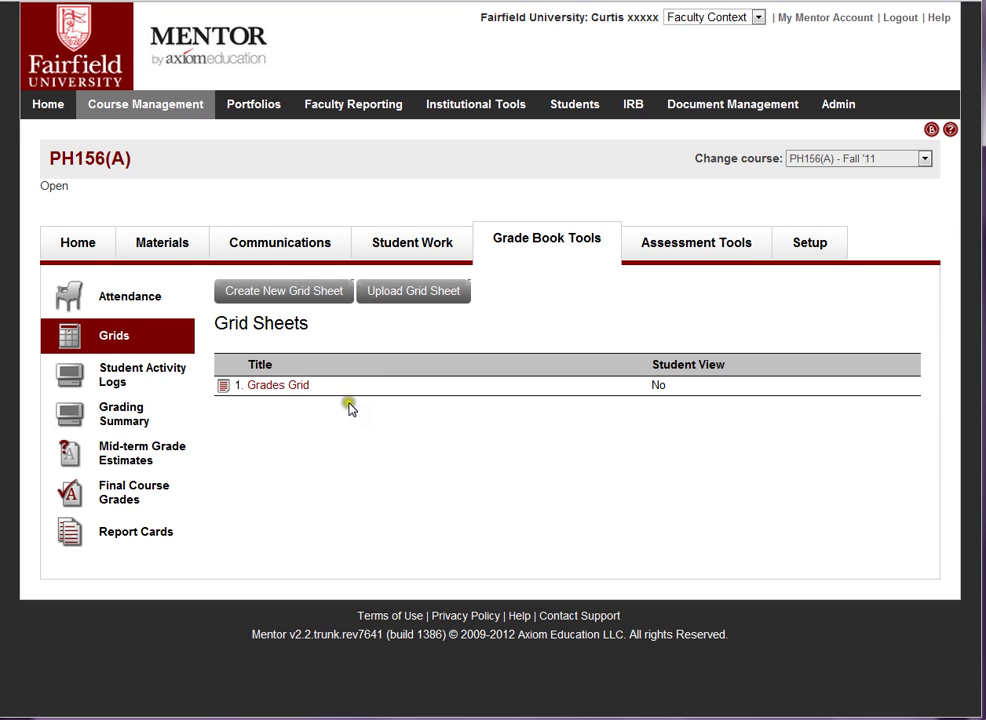
click(285, 387)
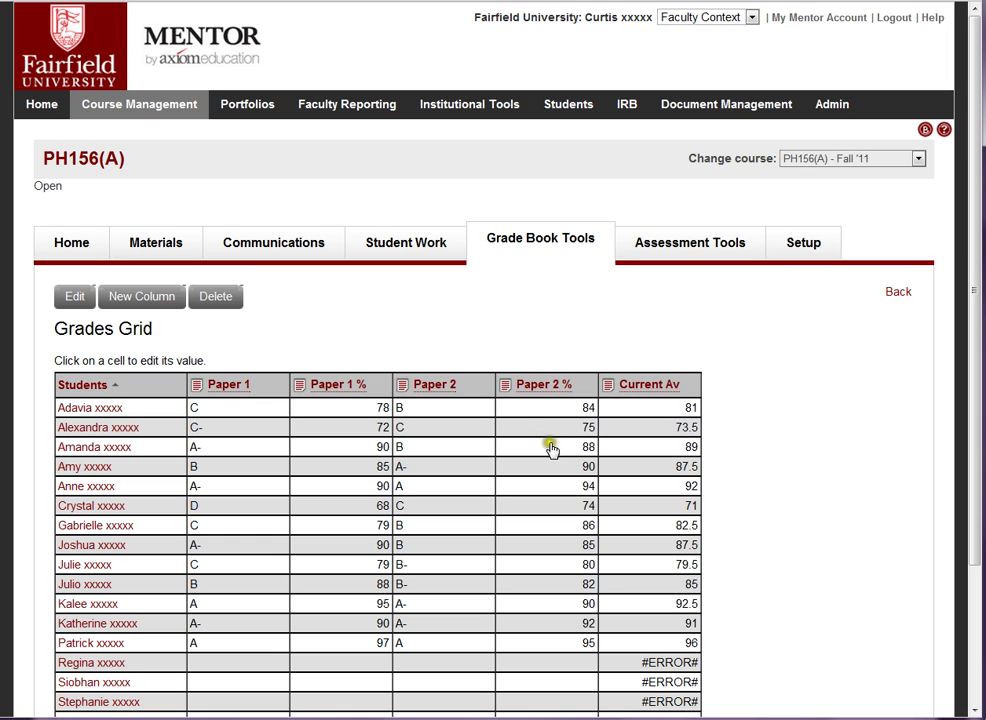
click(639, 662)
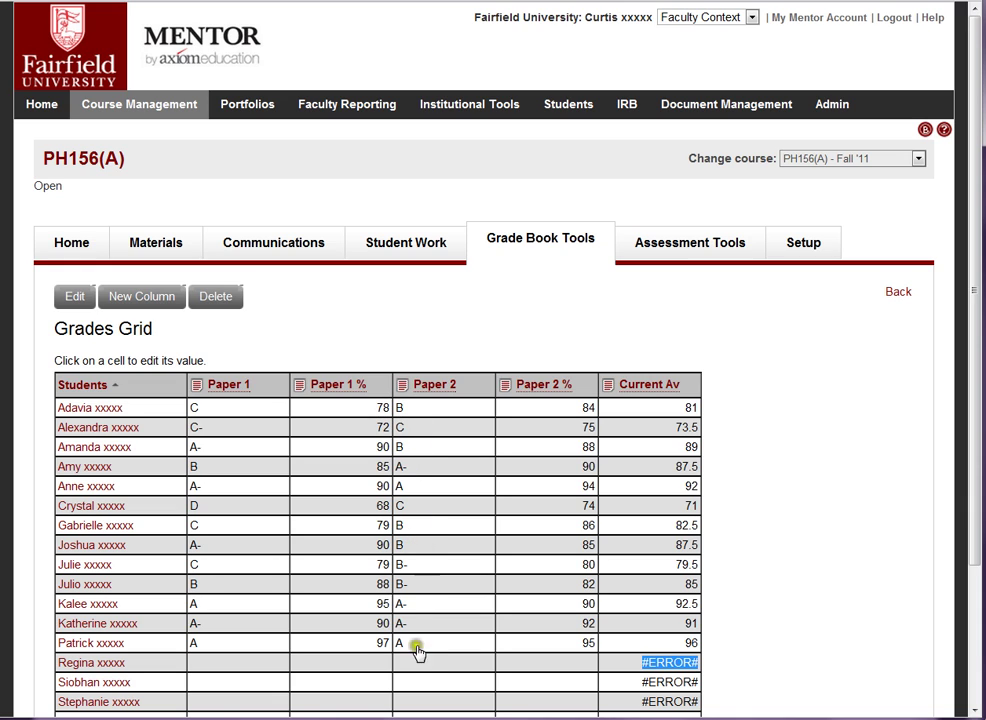
Step: Enter Paper 1 letter grades B and A for the first two ungraded students
click(236, 665)
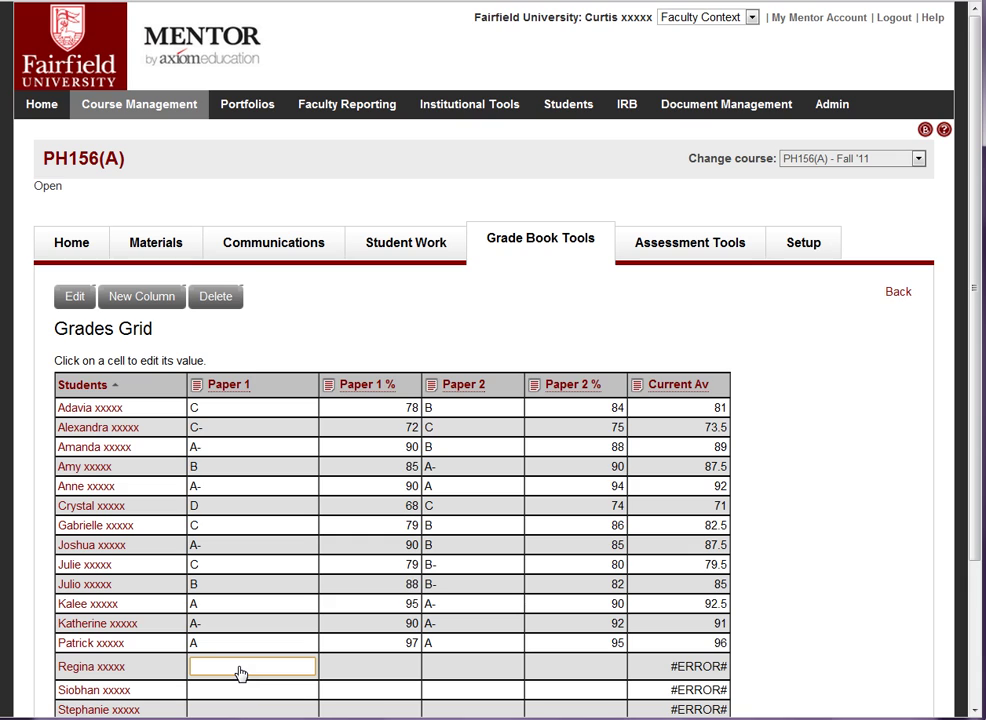
key(Tab)
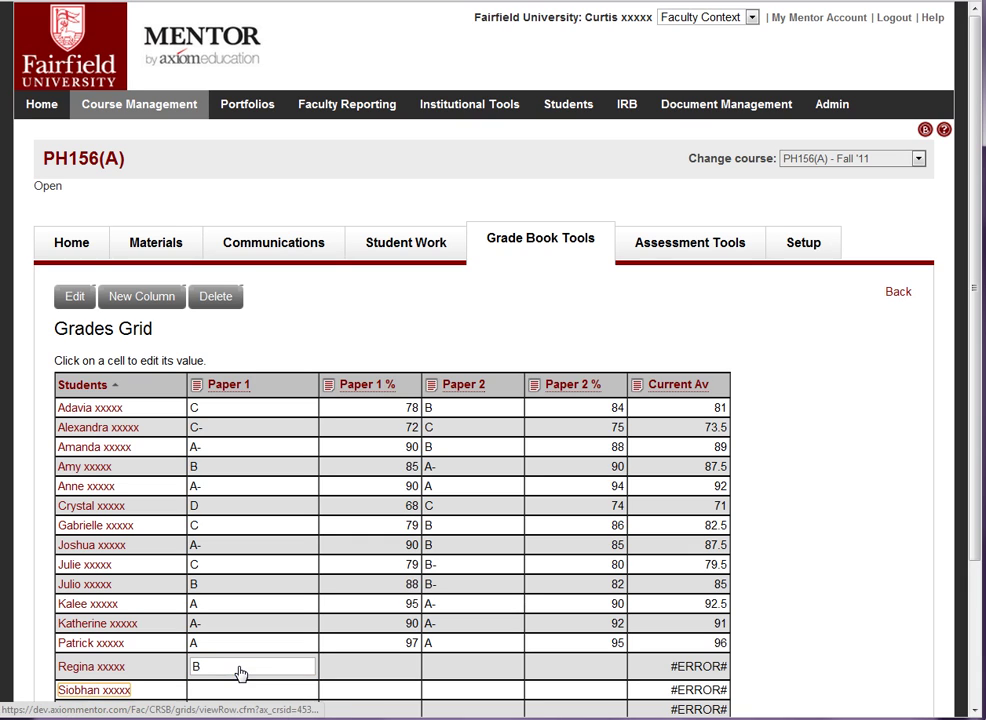
key(Tab)
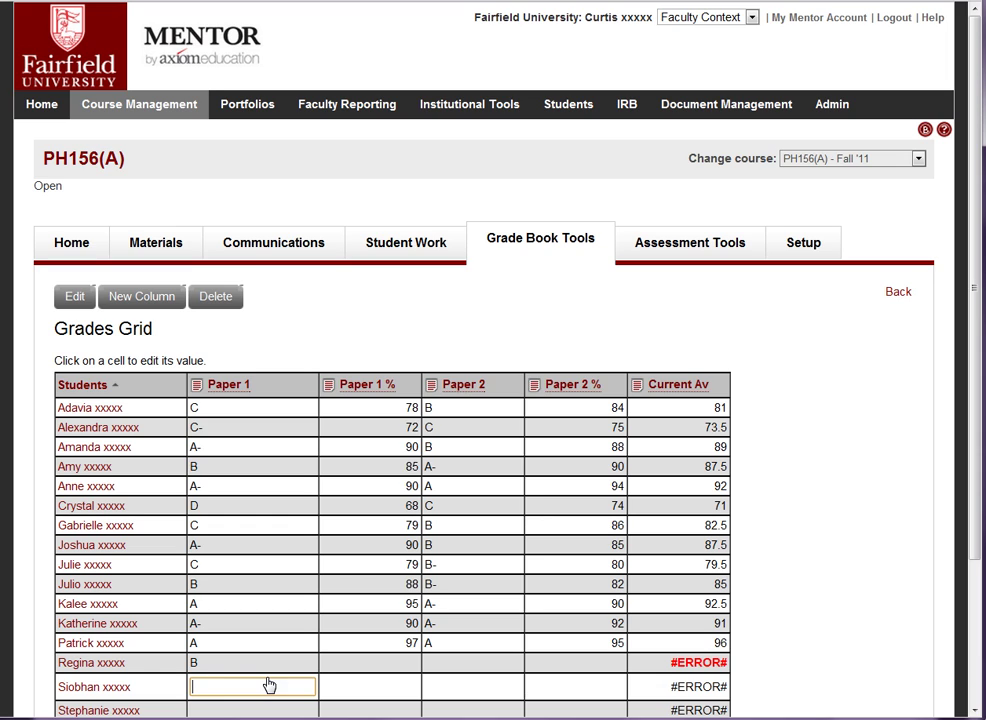
Step: Enter Paper 1 percentages 85 and 94 for those students, then leave the grid
click(353, 668)
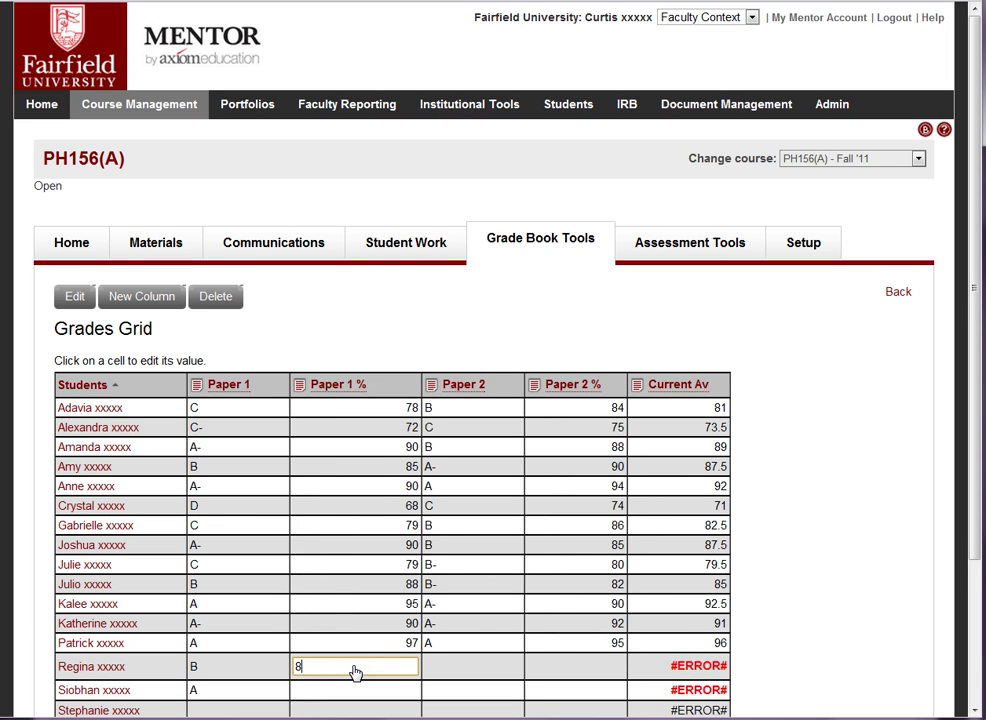
key(Tab)
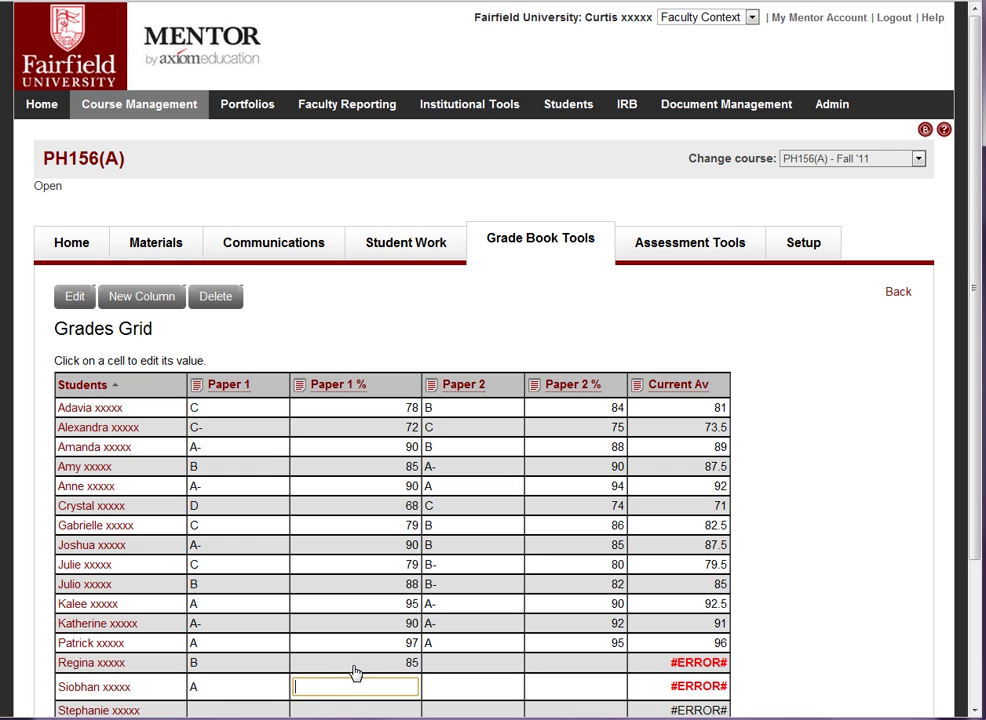
key(Tab)
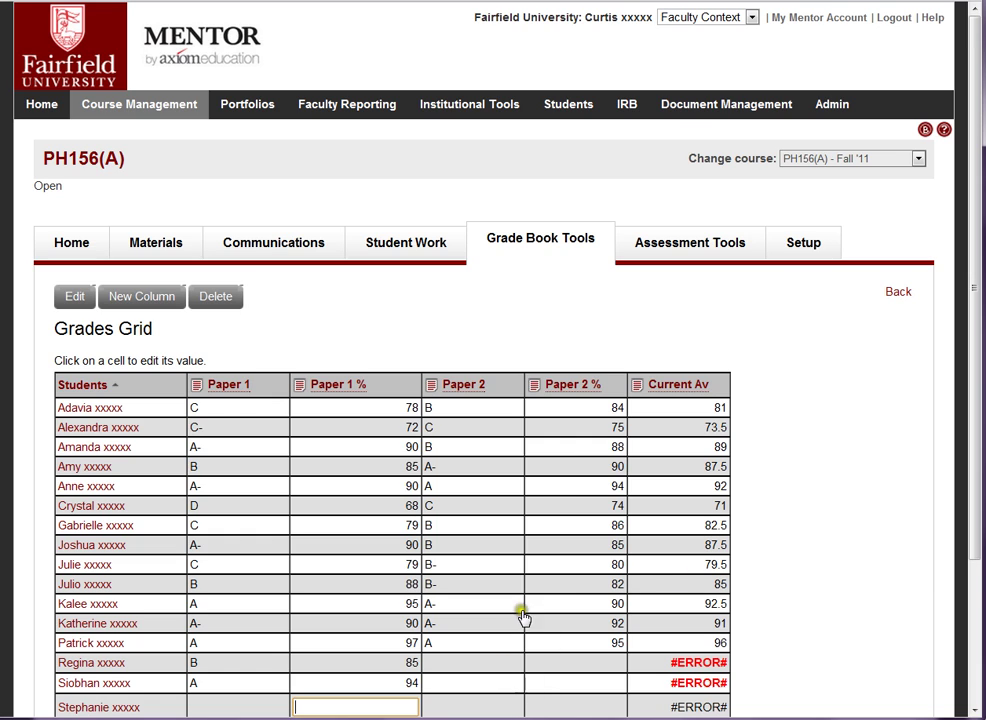
click(543, 352)
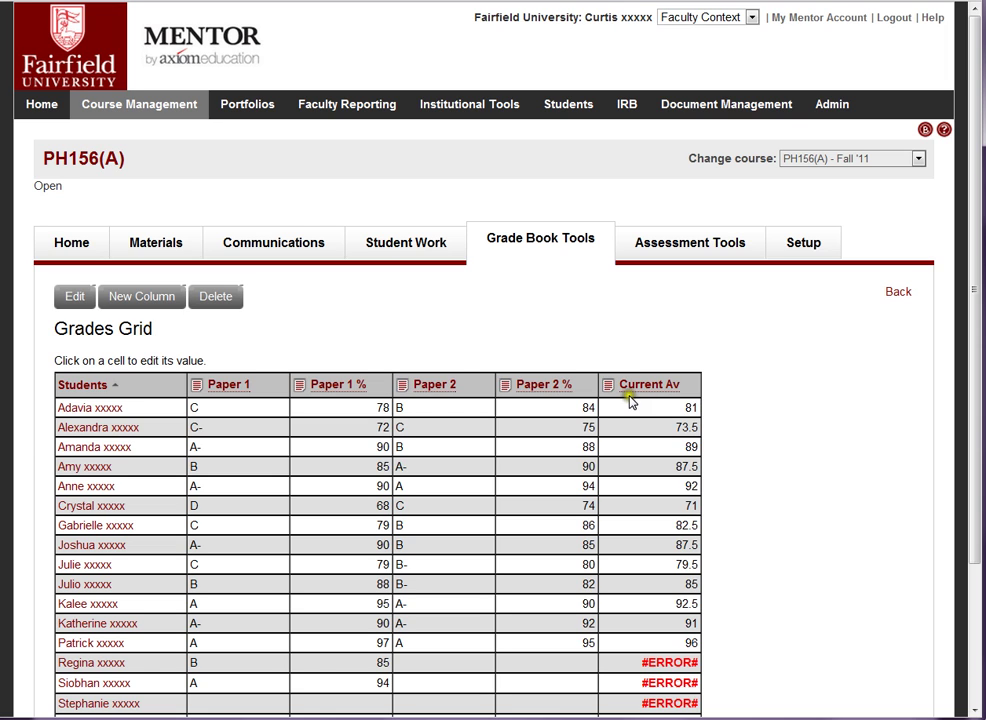
click(530, 247)
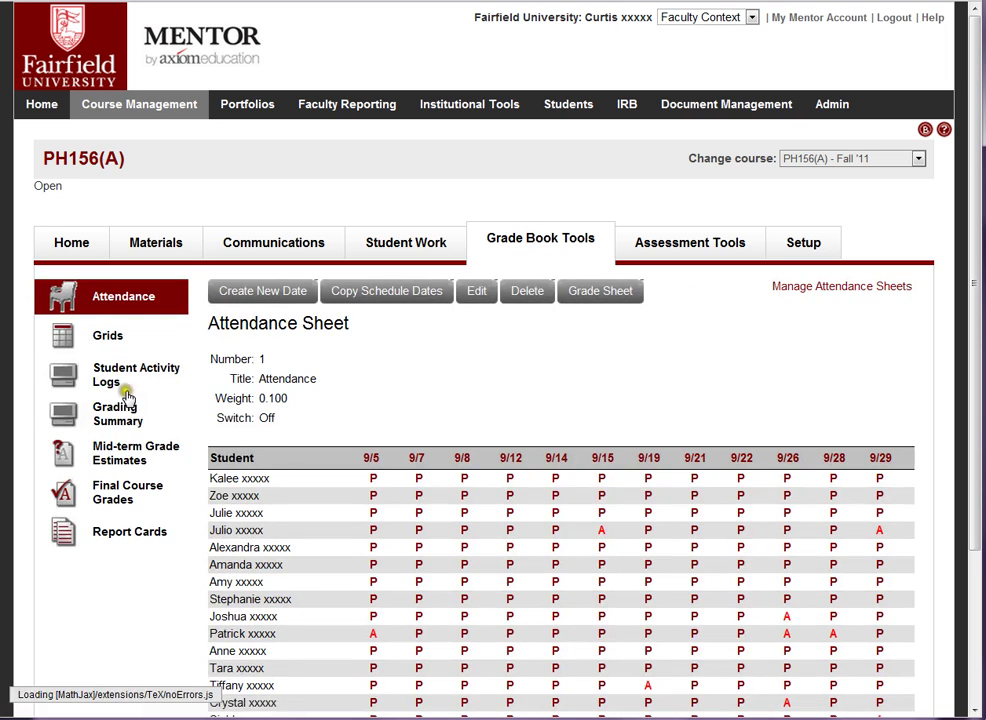
Step: Open the PH156(A) Student Activity Logs and view the first student's page-visit counts
click(125, 377)
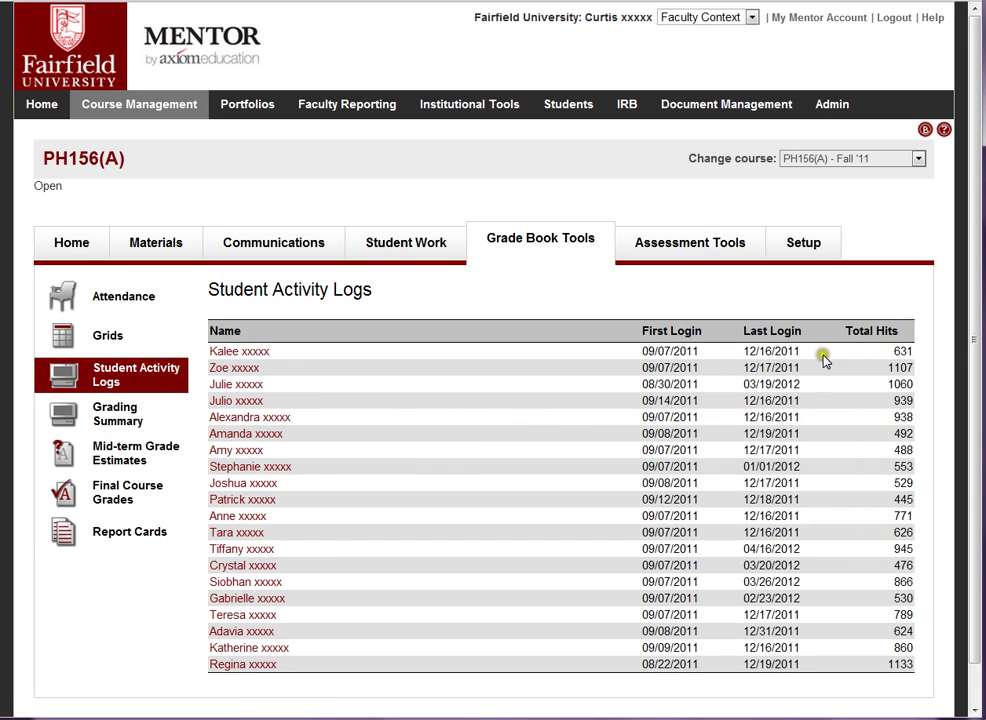
click(246, 355)
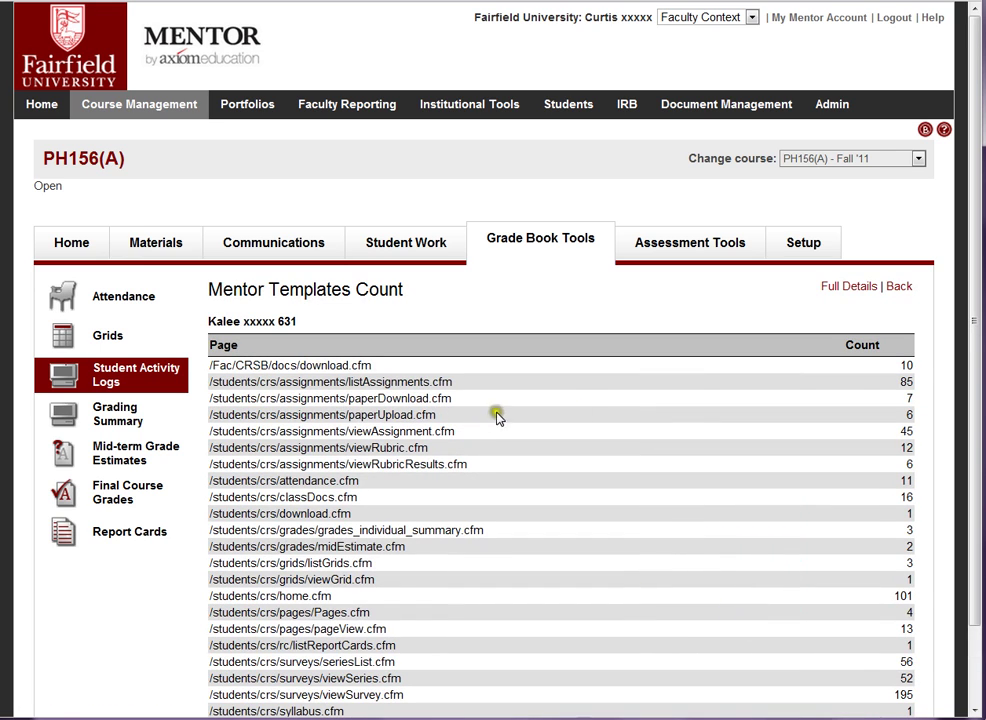
Step: Show the first student's full activity details, grouped by date from 12/16/2011
drag(970, 359, 977, 370)
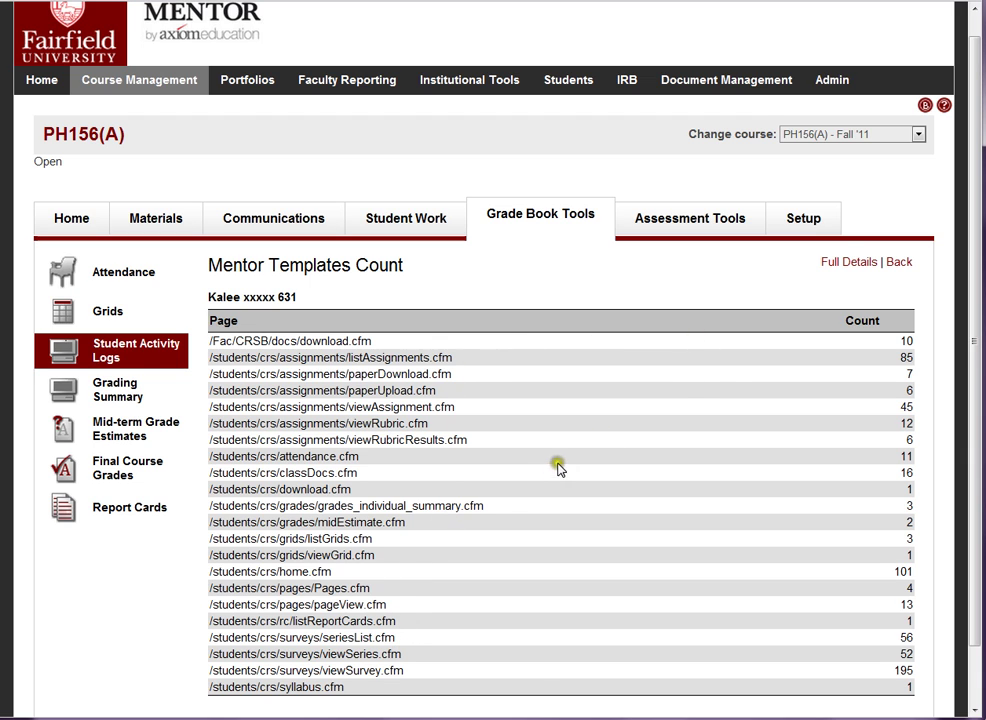
click(848, 262)
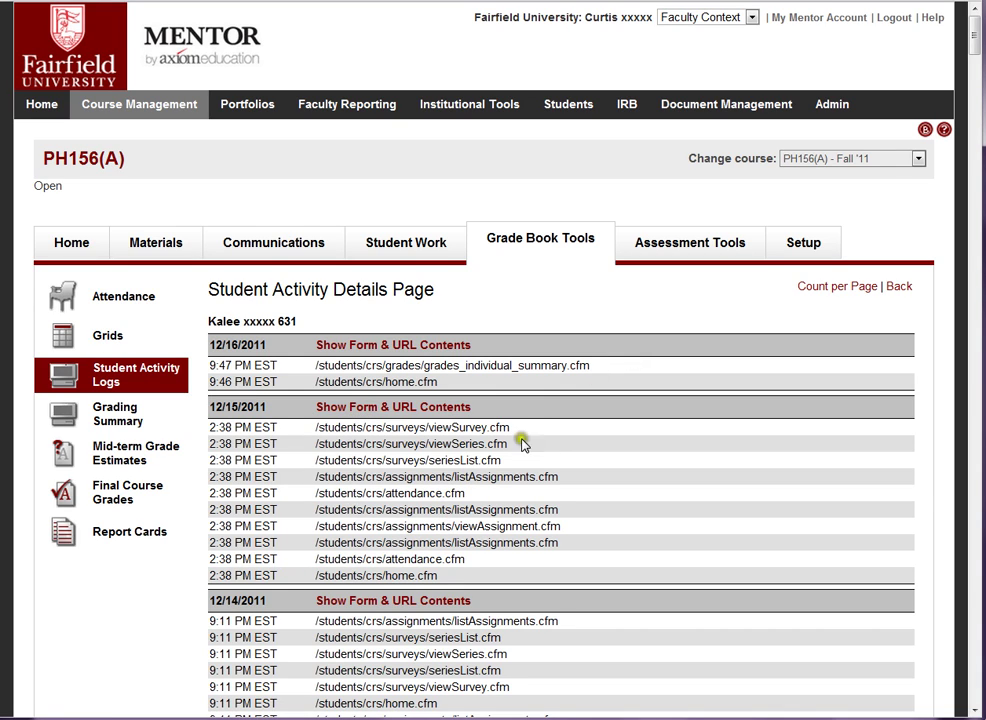
Step: Expand the 12/15/2011 form and URL contents and scroll through them
click(424, 409)
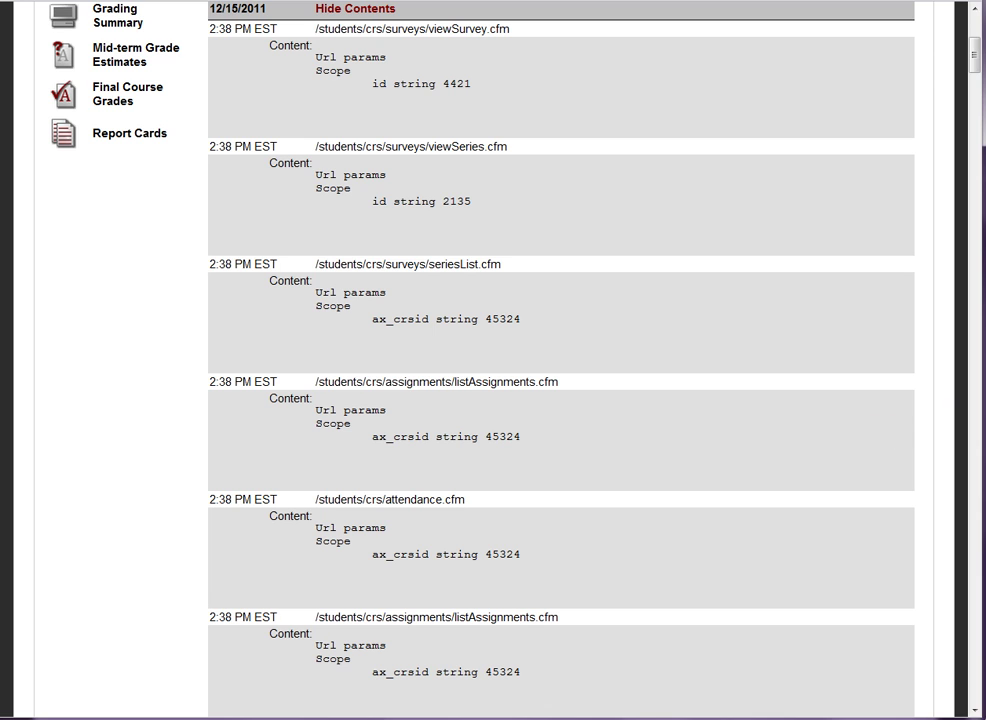
drag(978, 60, 978, 52)
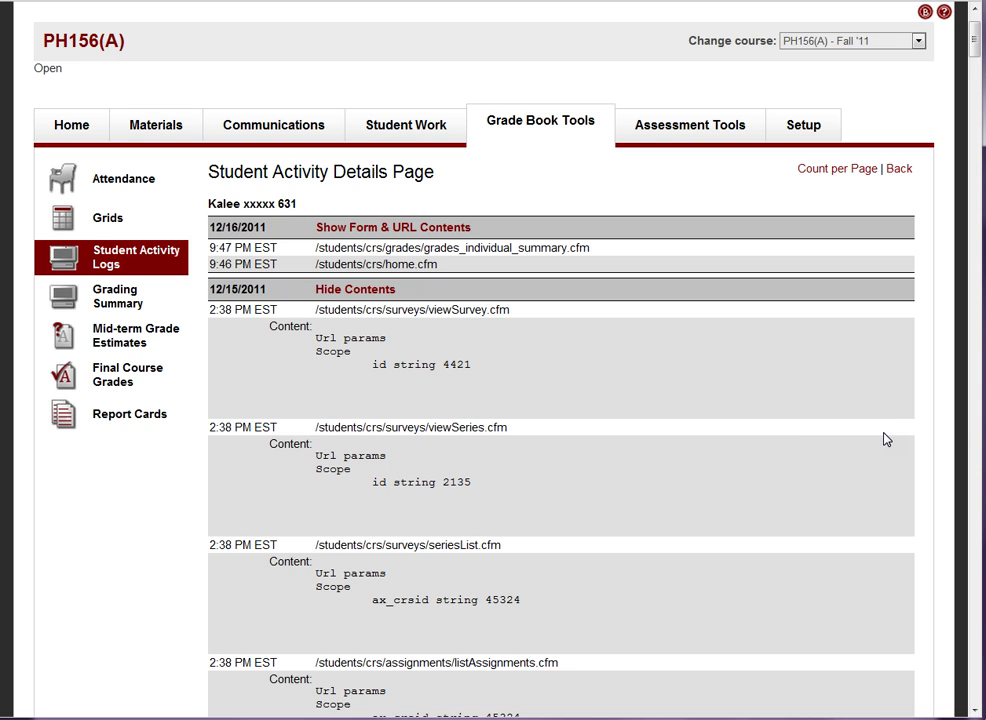
mouse_move(884, 439)
mouse_down()
mouse_move(863, 418)
mouse_move(908, 364)
mouse_up()
Step: Return to the activity logs and view the Grading Summary of six items totalling 100.0%
click(130, 265)
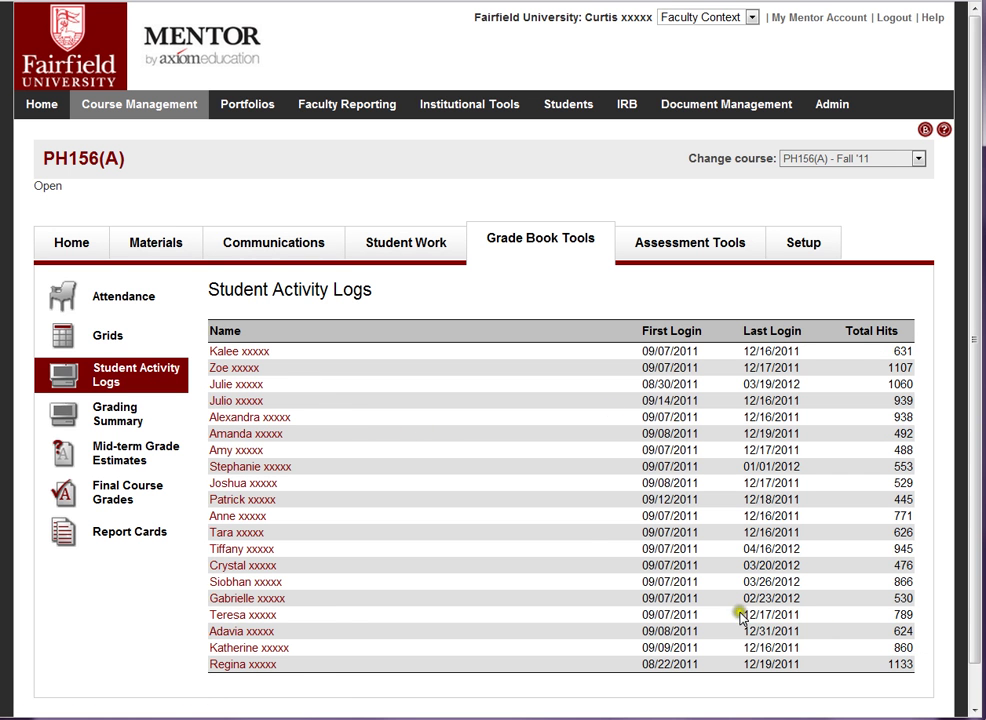
click(117, 420)
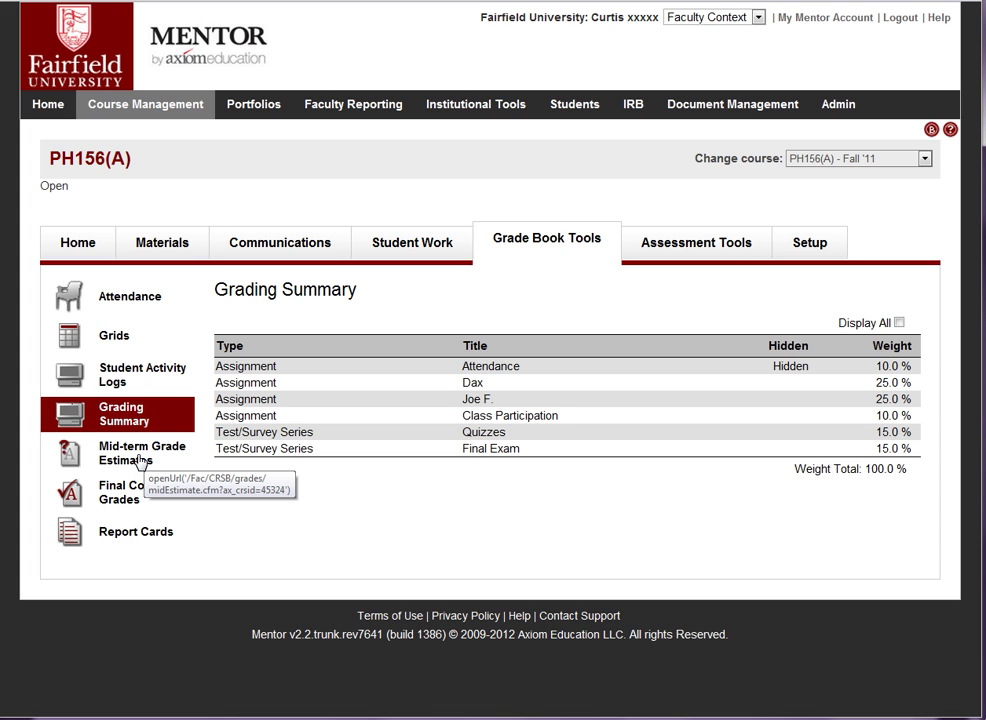
Step: View Final Course Grades and the first student's Grade Summary with a 96.76 average, grade A
click(130, 494)
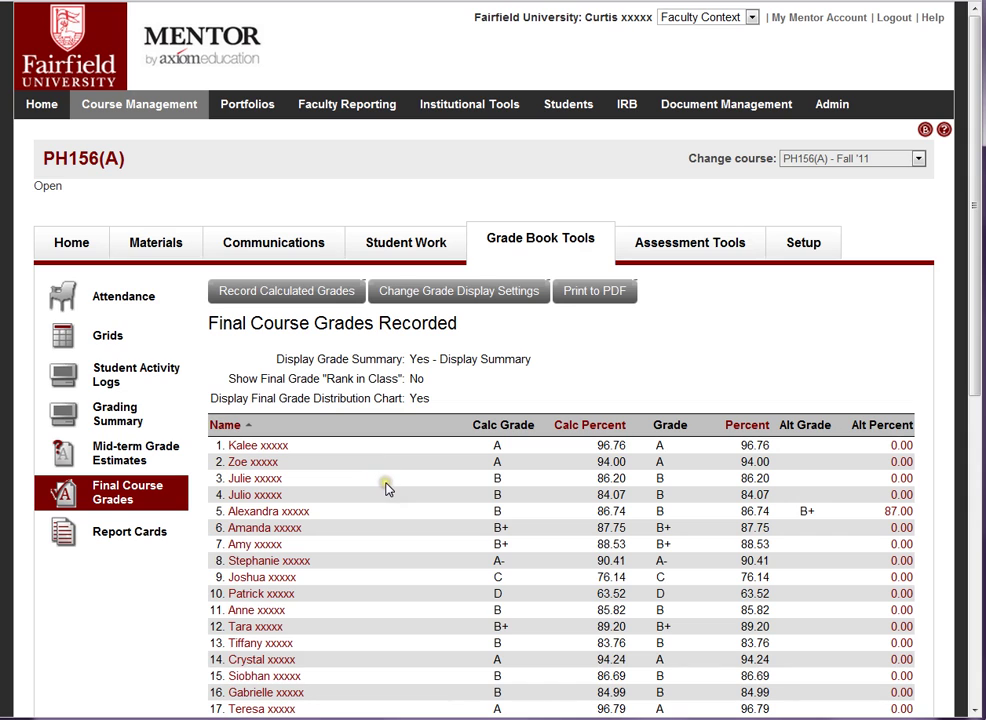
scroll(445, 479, down, 2)
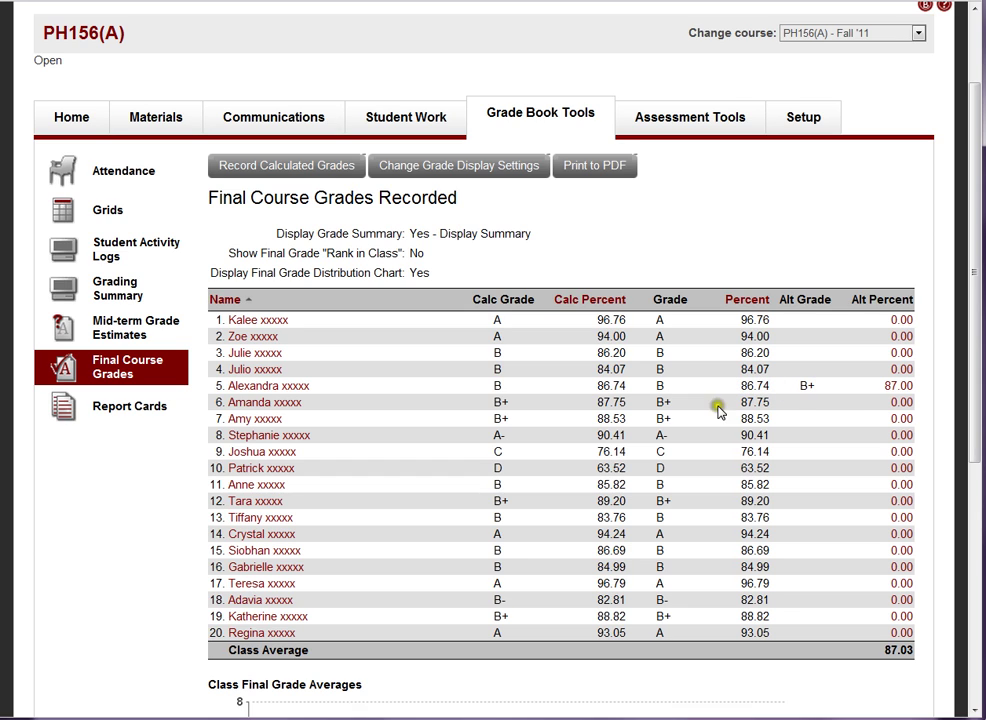
click(258, 321)
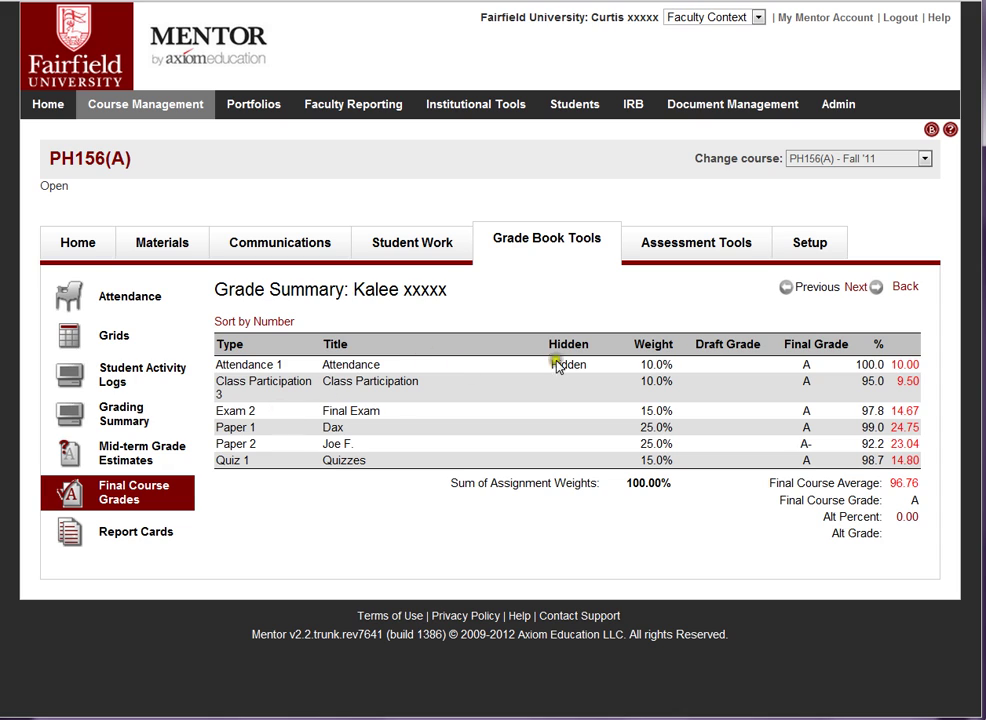
Step: Go to the next student's grade summary, then open the 7/8 SOC(1) European History report card
click(859, 289)
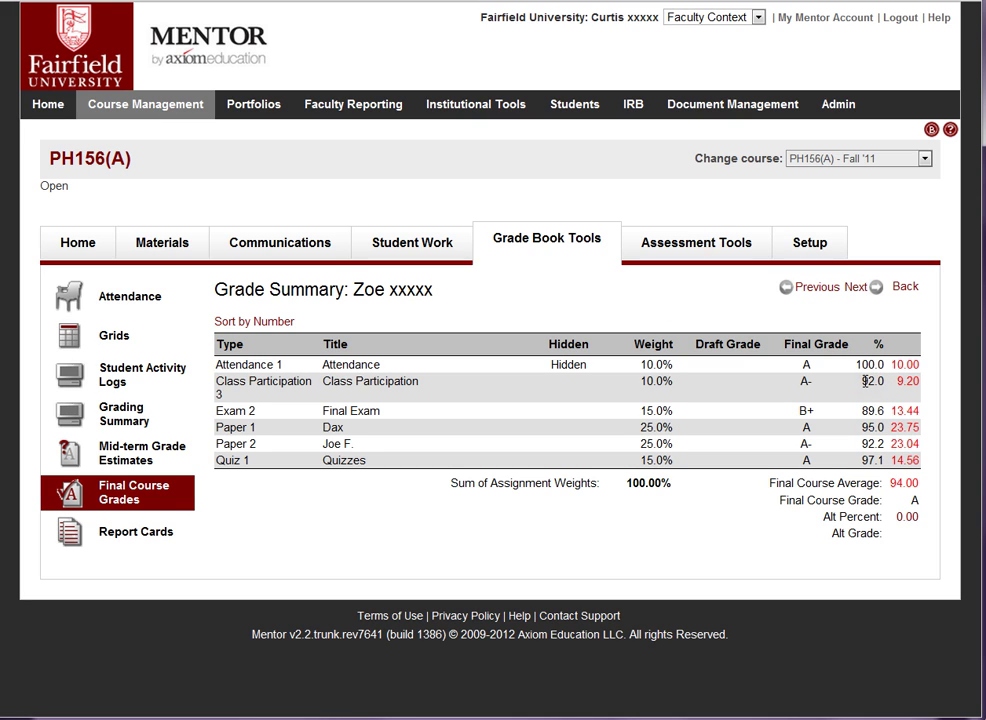
click(834, 362)
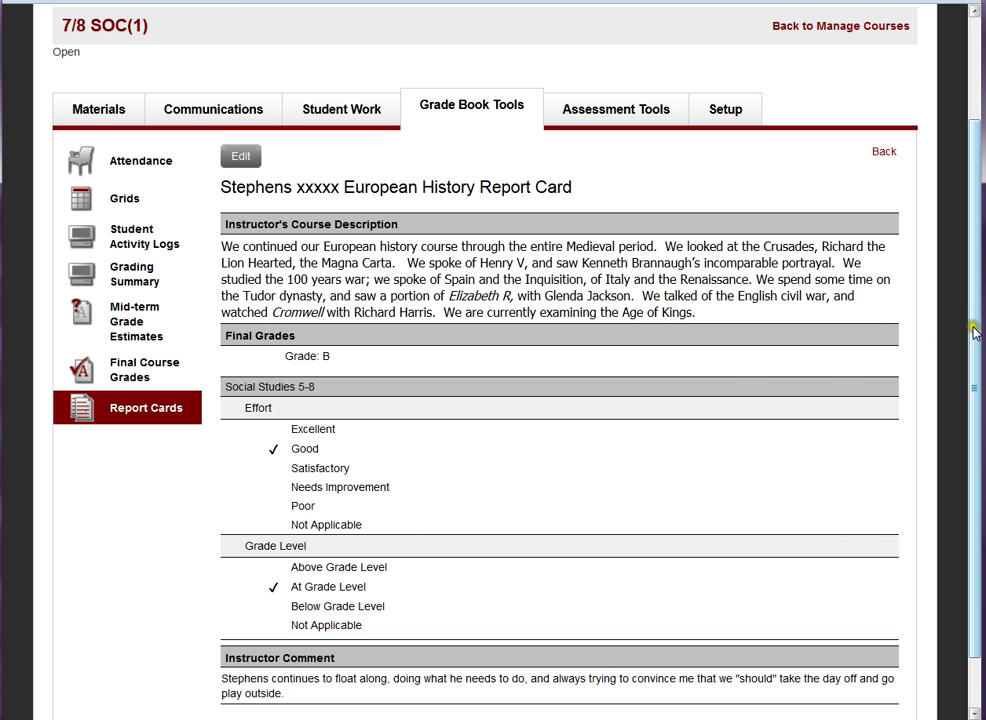
Step: Scroll through the European History report card's course description and final grade B
drag(975, 333, 975, 324)
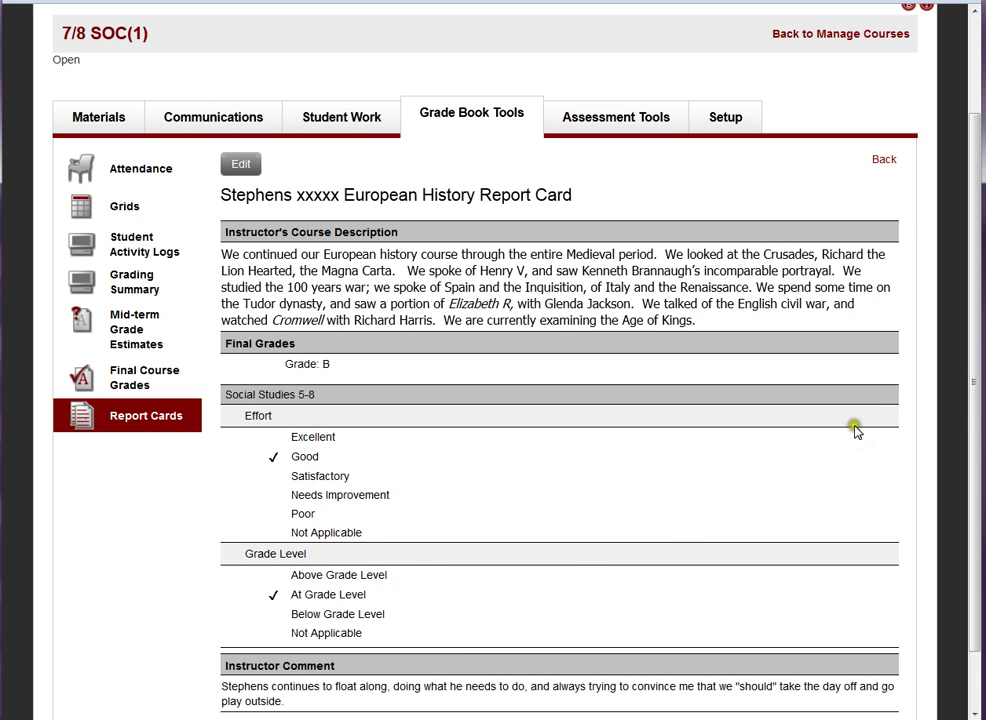
drag(975, 394, 973, 352)
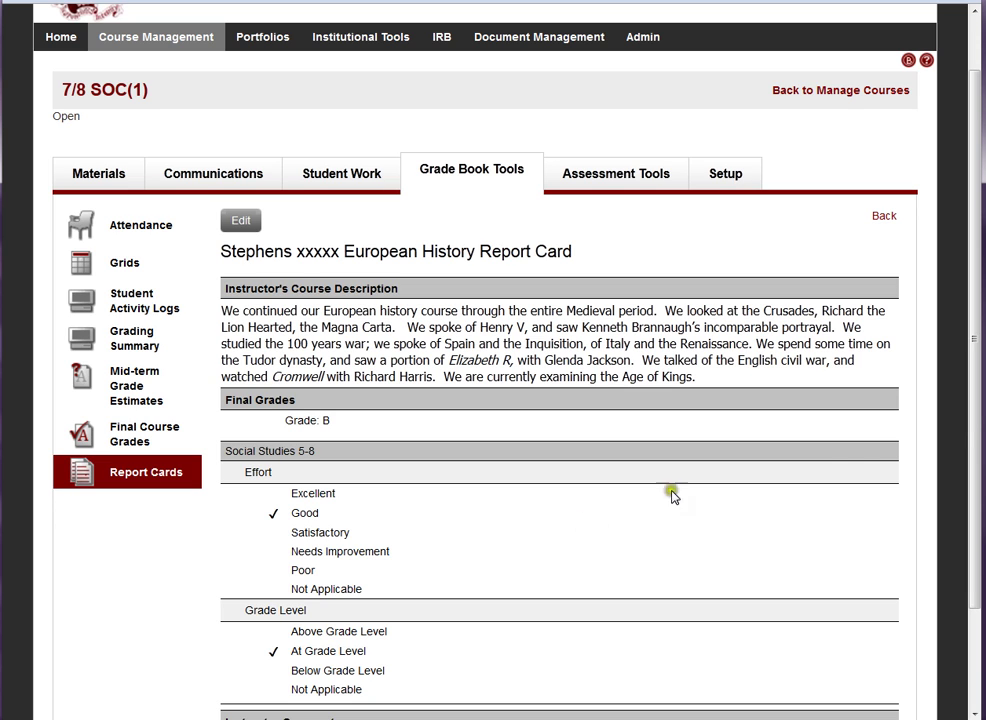
mouse_move(975, 403)
mouse_down()
mouse_move(975, 526)
mouse_move(973, 398)
mouse_up()
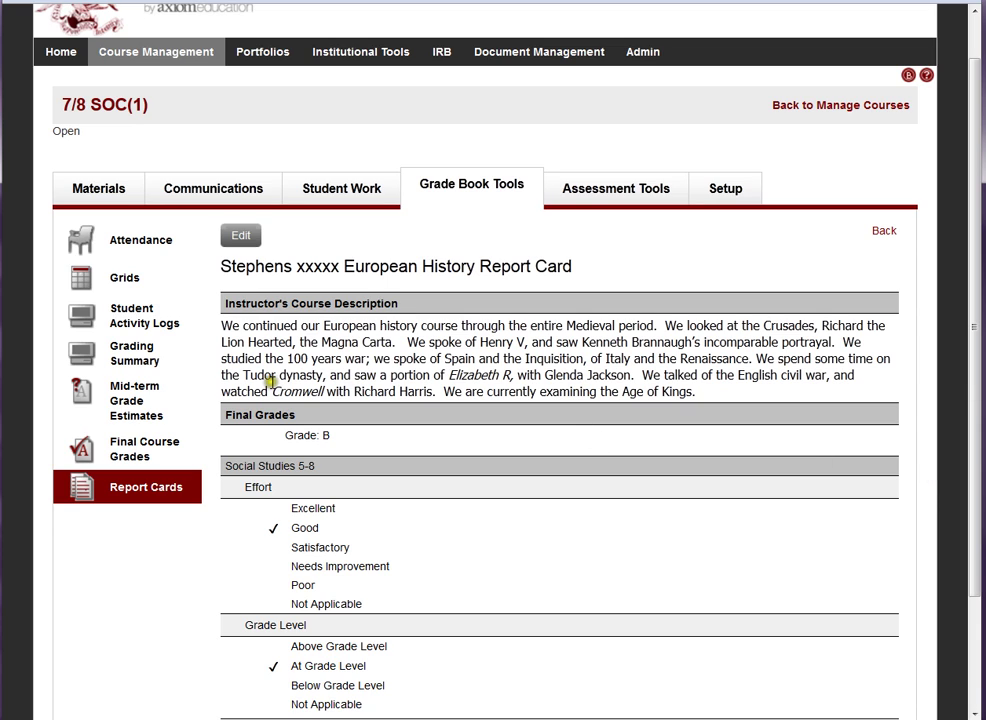